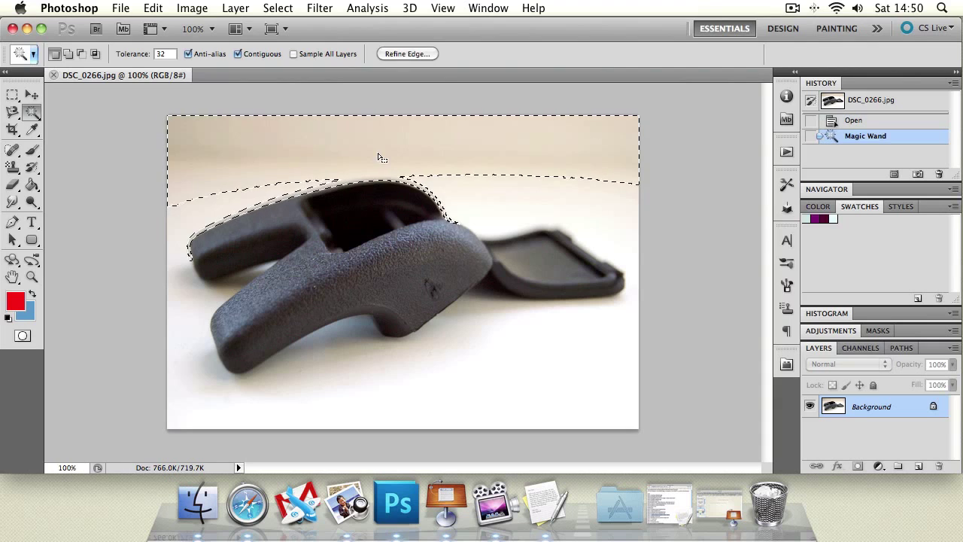
- Select the upper backdrop with the Magic Wand and convert the locked Background into an editable layer with the default settings
key("super+d")
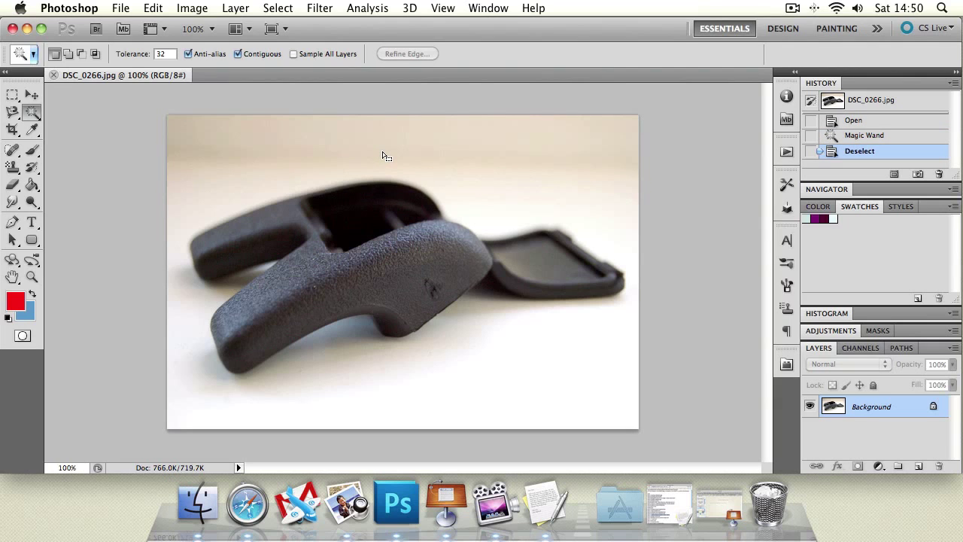
left_click(267, 140)
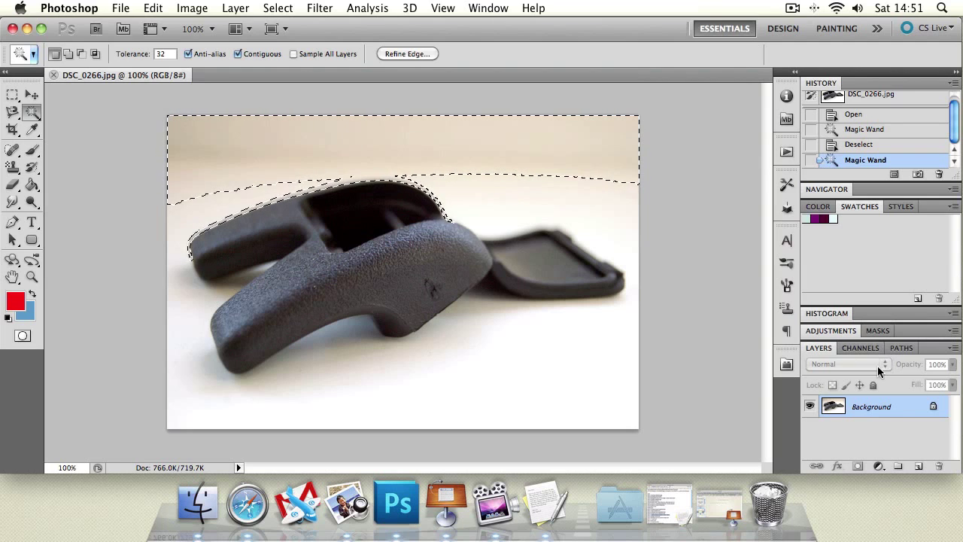
double_click(896, 406)
key("Return")
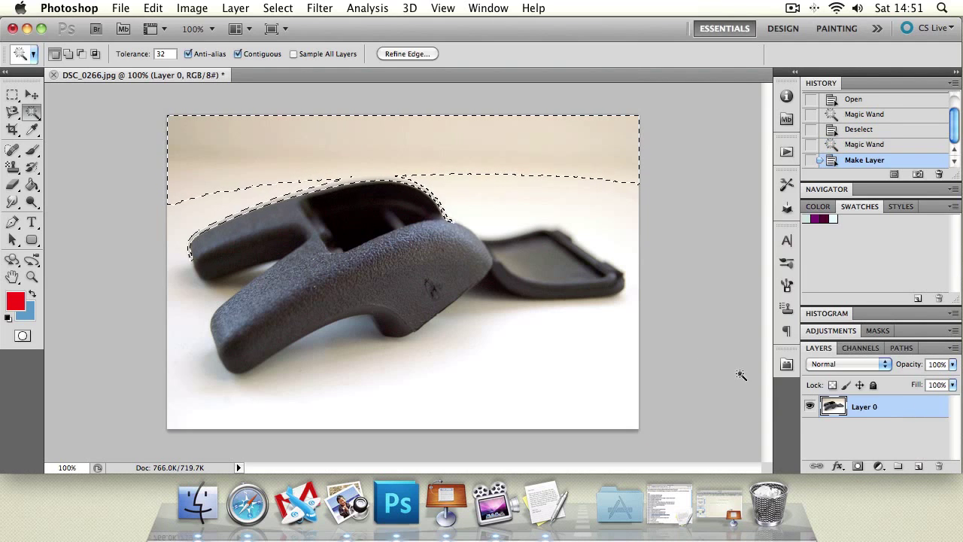
- Try deleting the selected upper backdrop, undo the deletion and clear the selection
key("Delete")
key("super+d")
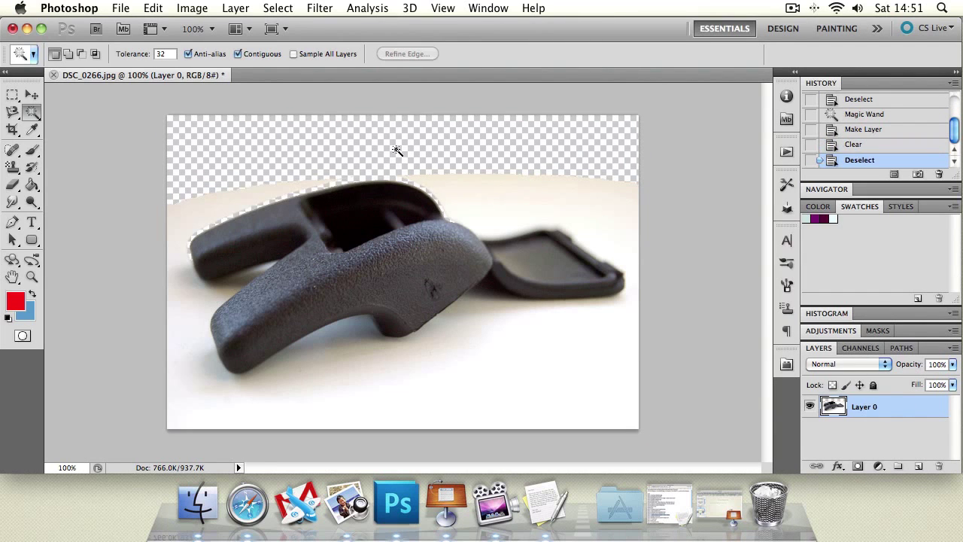
key("super+alt+z")
key("super+alt+z")
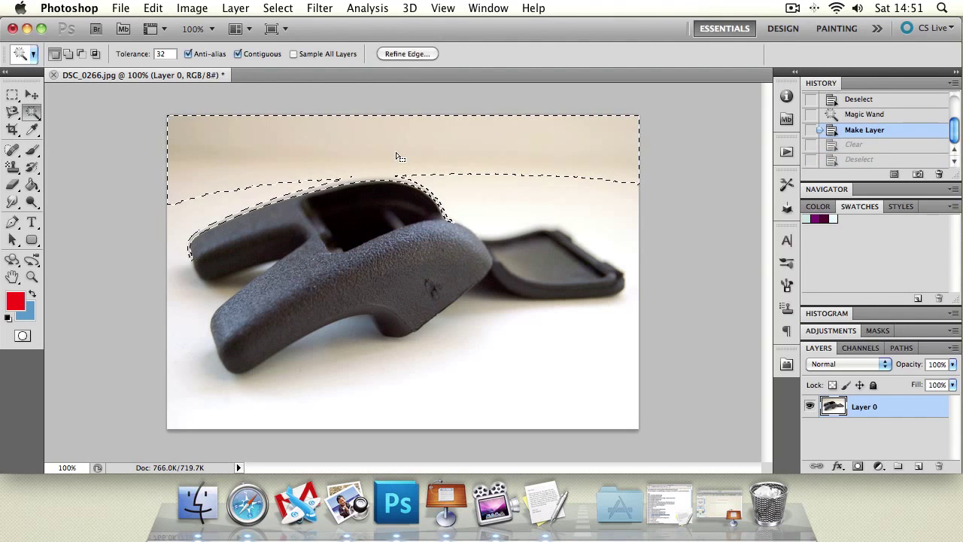
key("super+d")
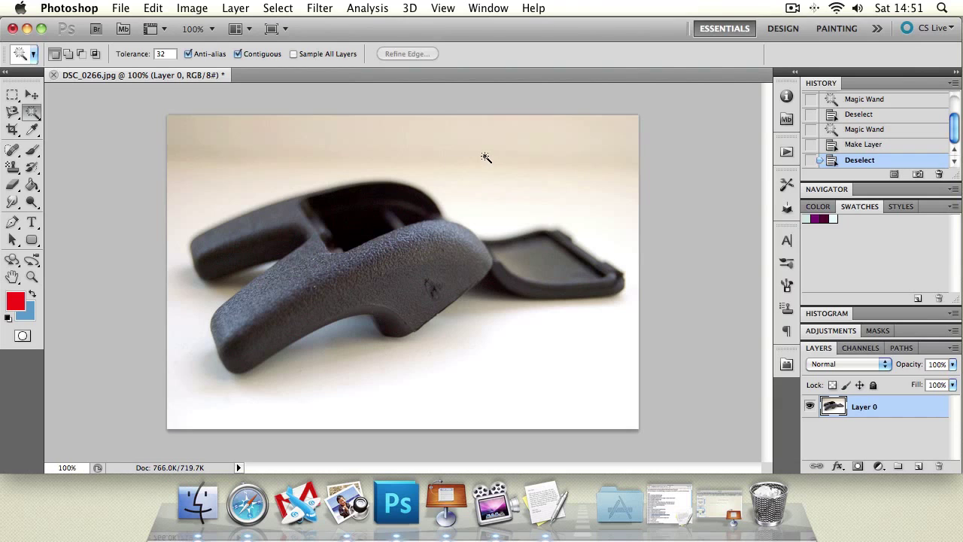
- Select the upper backdrop with the Magic Wand at tolerance 32, extend the selection to the rest around the black part, and delete it
left_click(298, 143)
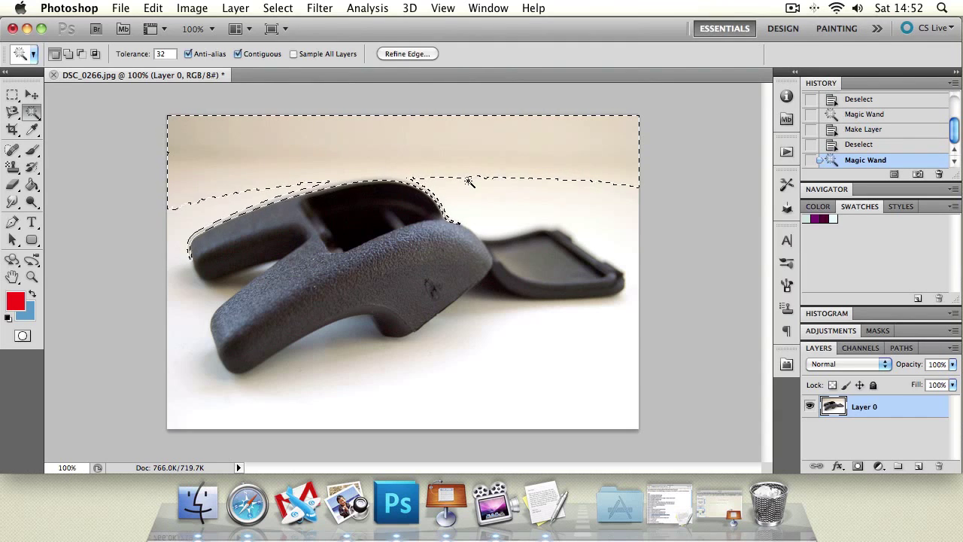
left_click(66, 55)
left_click(491, 197)
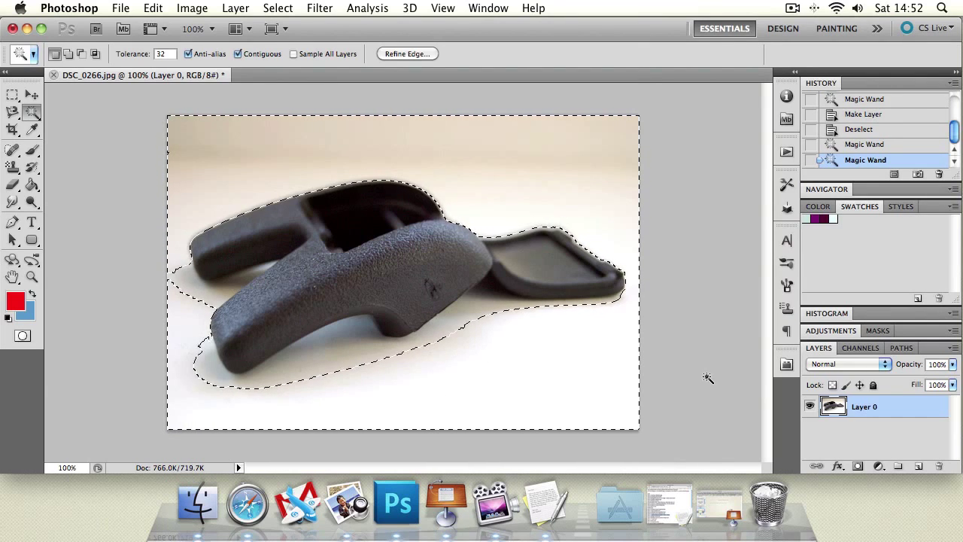
key("Delete")
- Remove the light shadow strip running beneath the lid and the front arm with the Magic Wand
left_click(385, 340)
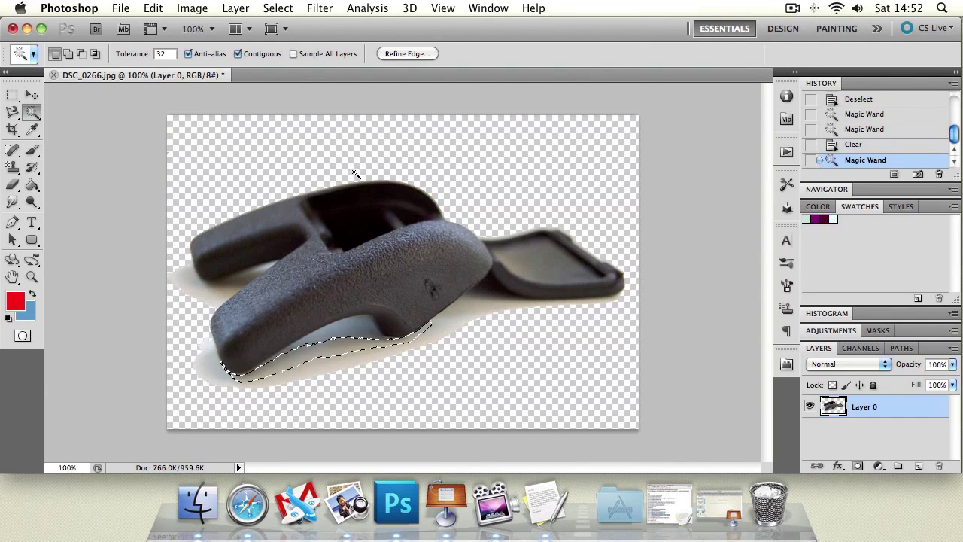
key("super+d")
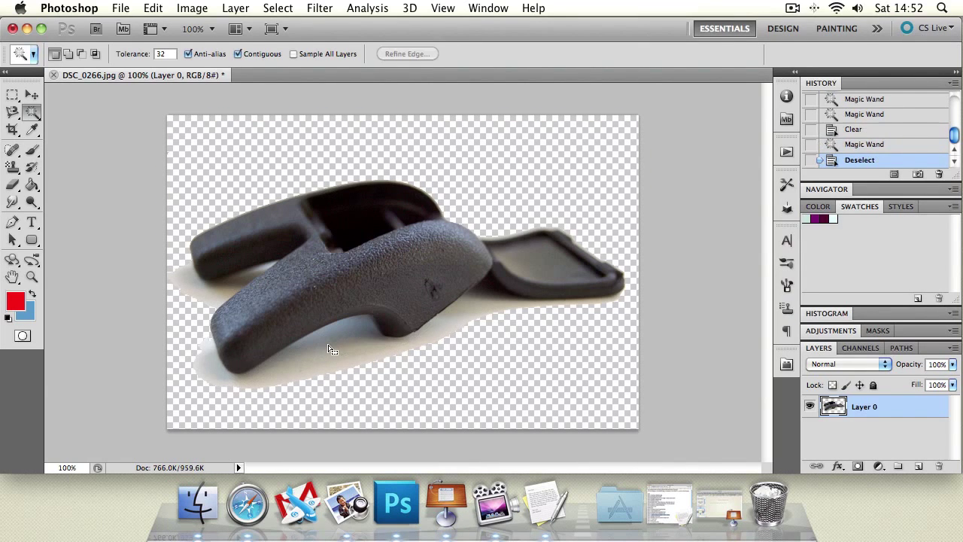
left_click(489, 312)
key("Delete")
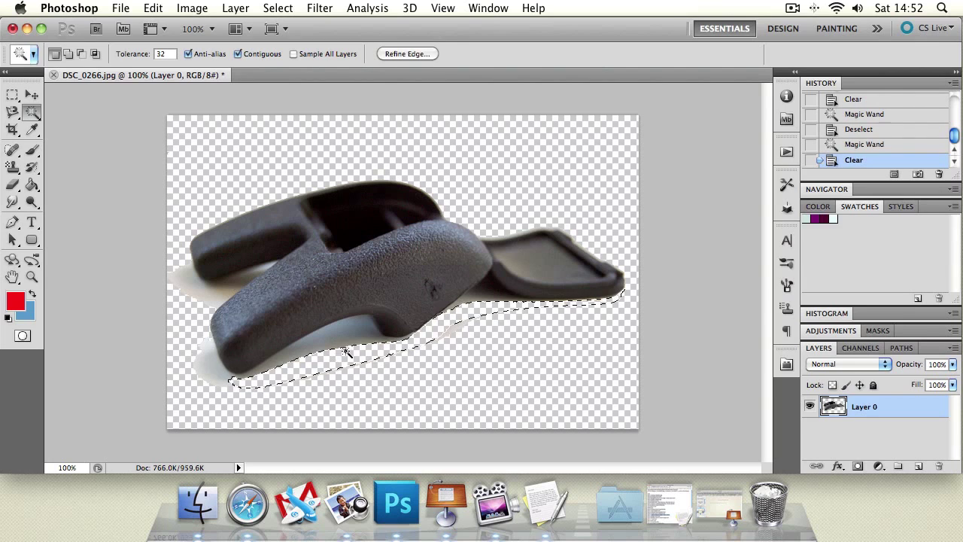
key("super+d")
- Delete the leftover shadow around the tip of the front arm and clear the selection
left_click(215, 371)
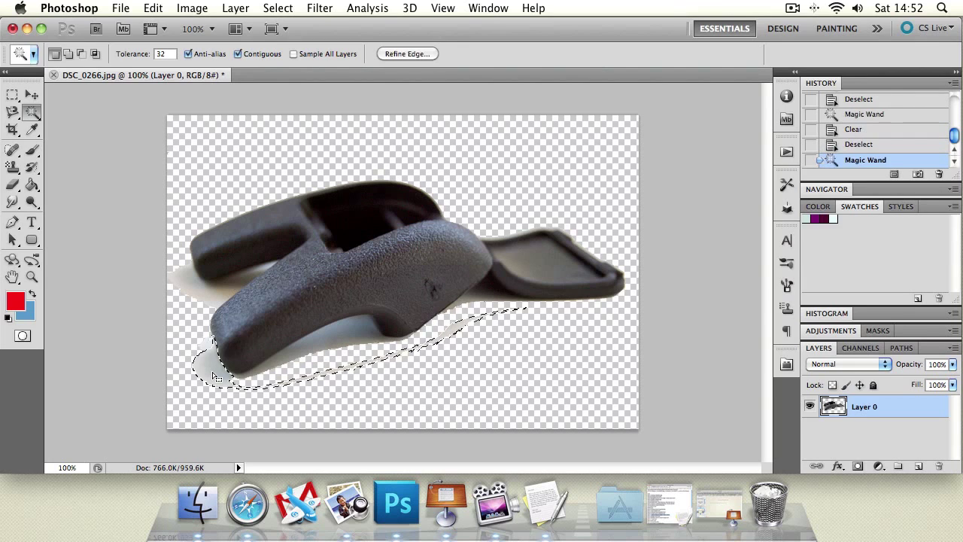
key("Delete")
key("super+d")
- Delete the shadow patches beside the rear arm and in the gap between the two arms with the Magic Wand
left_click(180, 280)
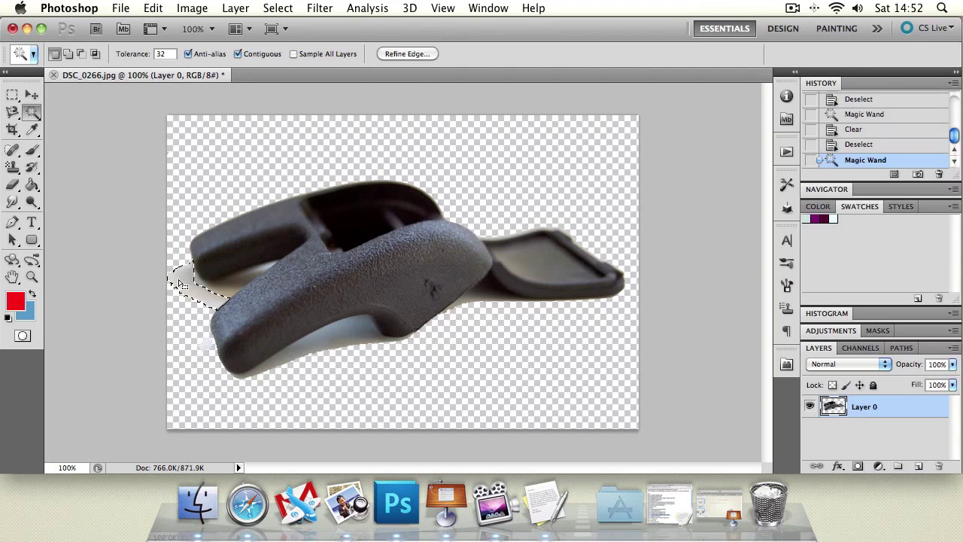
key("Delete")
left_click(229, 288)
key("Delete")
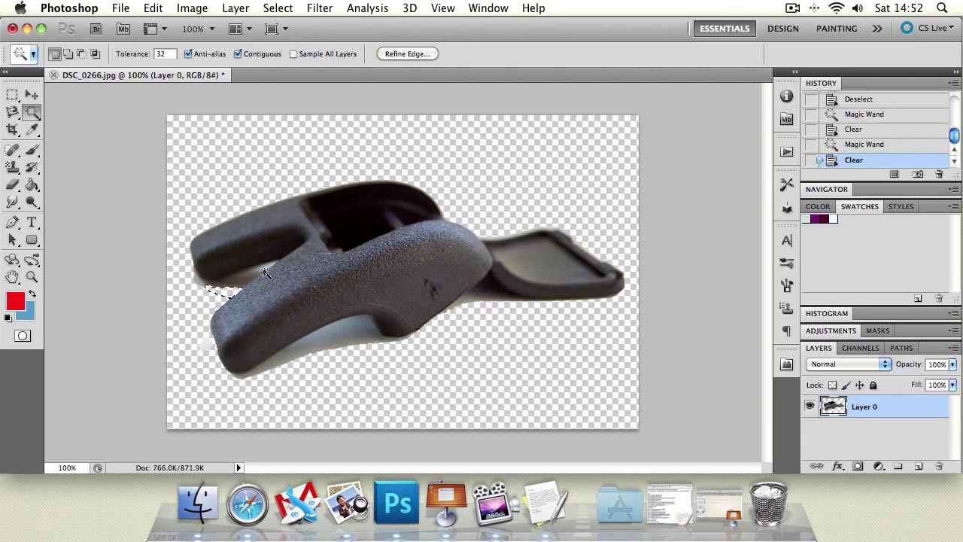
left_click(267, 269)
key("Delete")
- Delete the grey shadow area enclosed under the arch of the front arm and clear the selection
left_click(346, 336)
key("Delete")
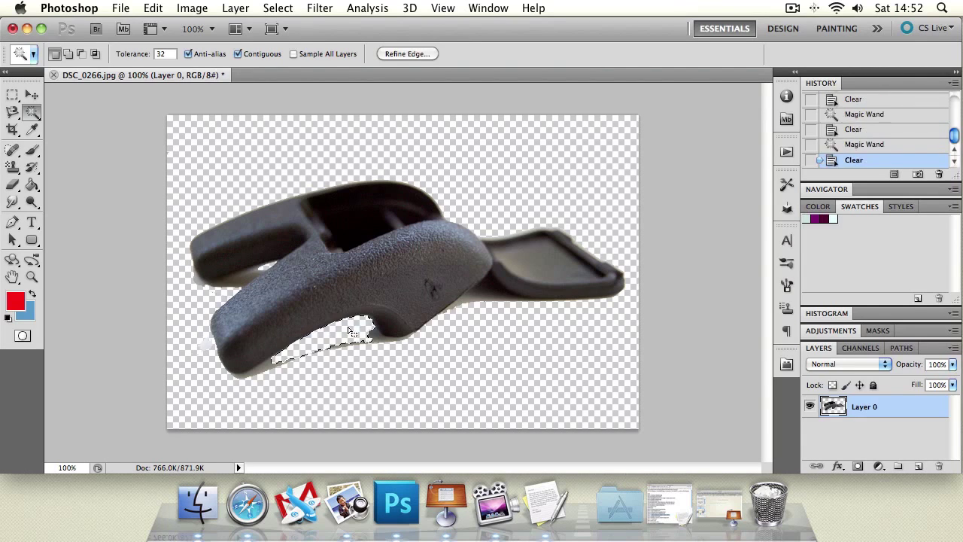
key("super+d")
left_click(478, 302)
key("super+d")
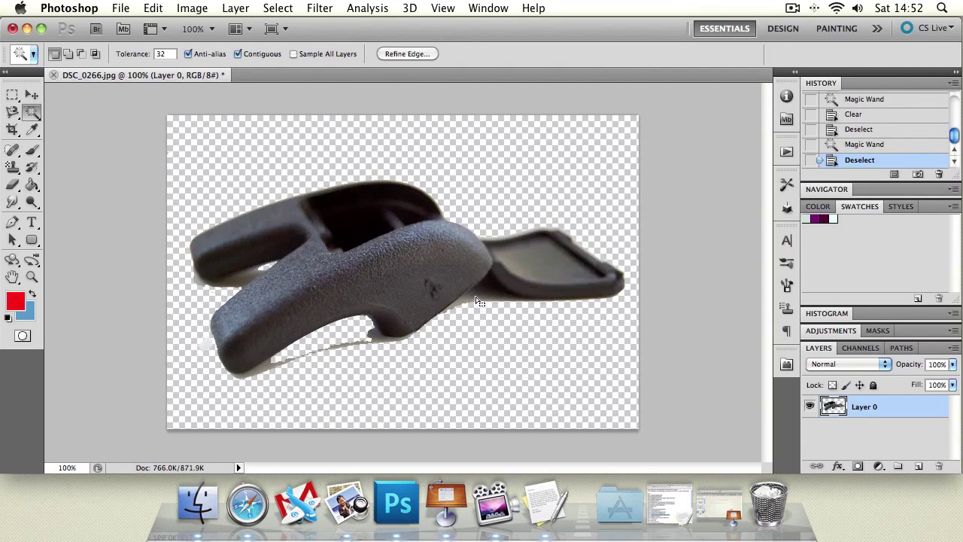
- Delete the thin shadow line below the arch and the remnant beside the part's foot, and clear the selection
left_click(376, 346)
key("Delete")
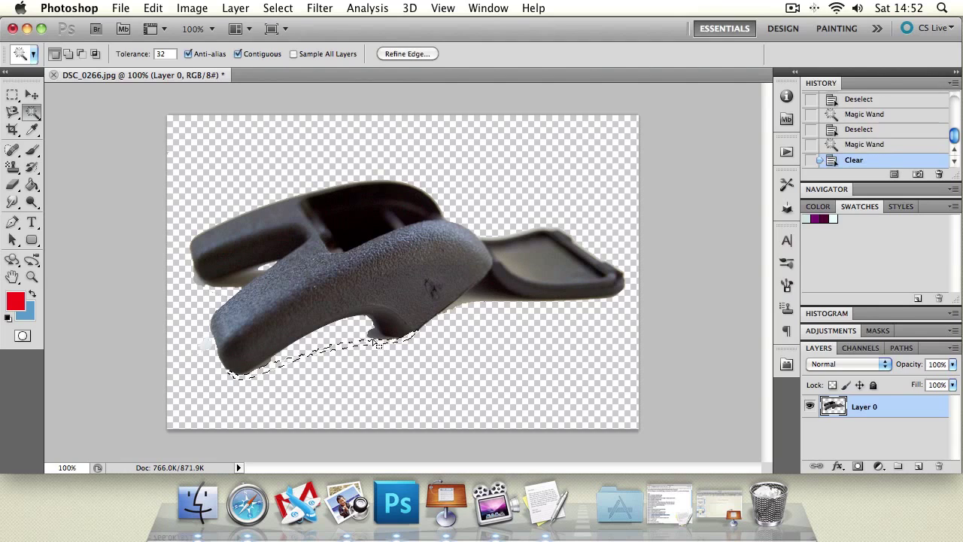
left_click(373, 337)
key("Delete")
left_click(451, 333)
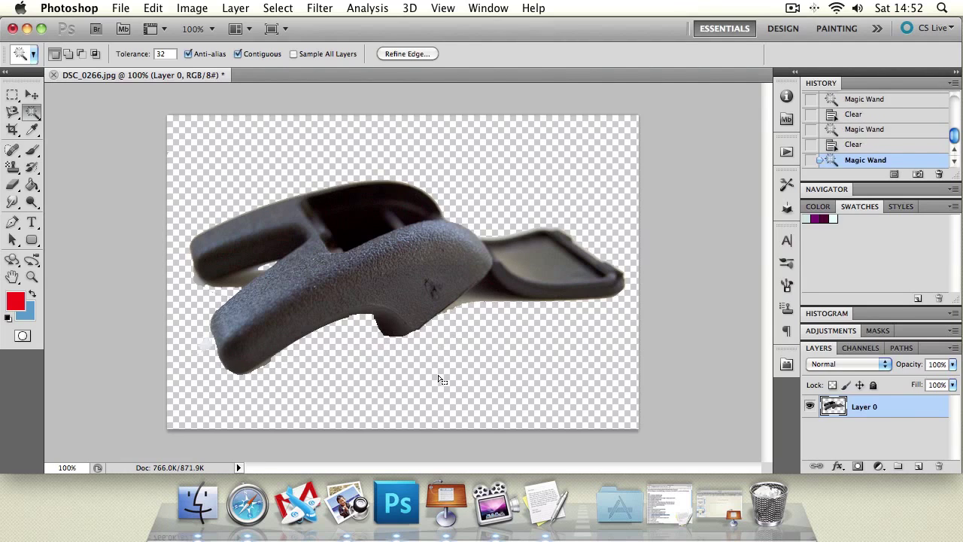
key("super+d")
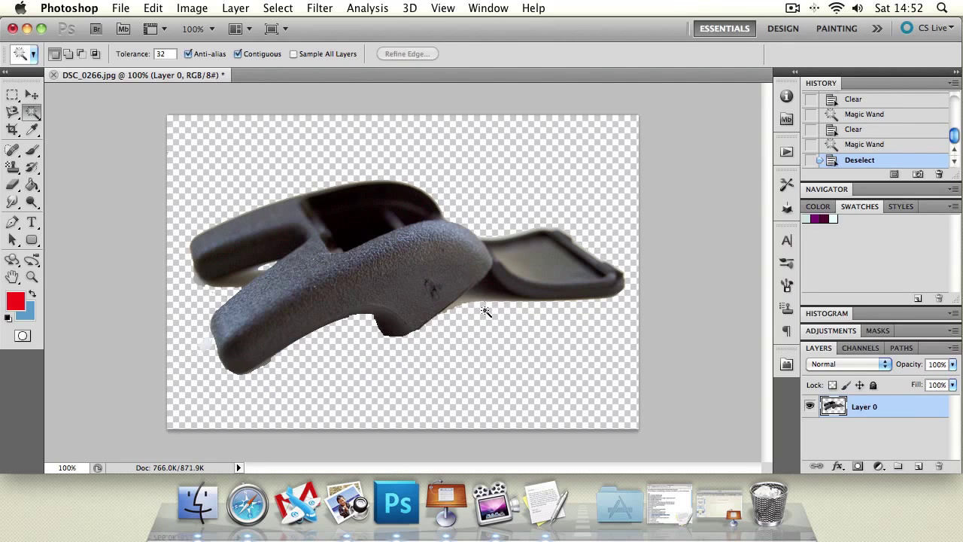
- Set the Magic Wand tolerance to 10 and sample the dark inner wall of the part
left_click(453, 294)
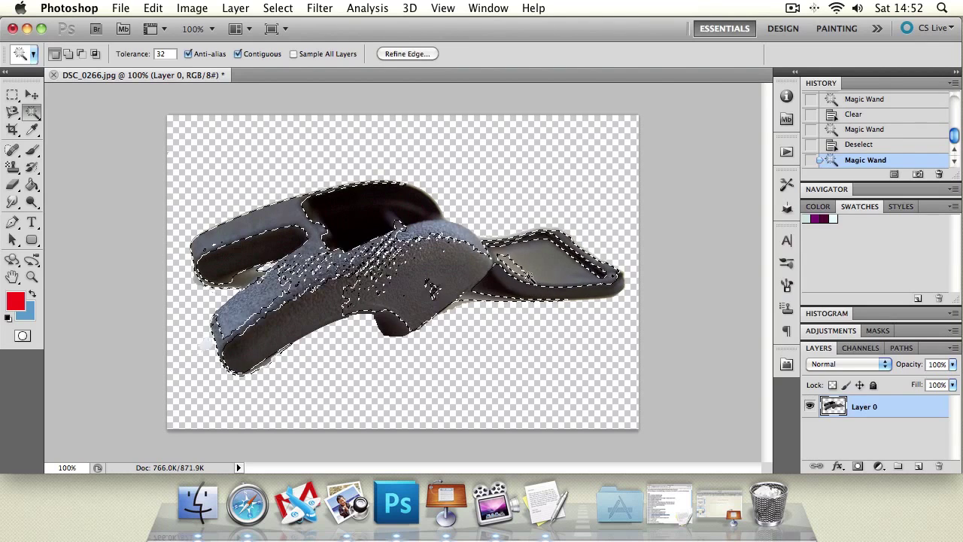
left_click(462, 322)
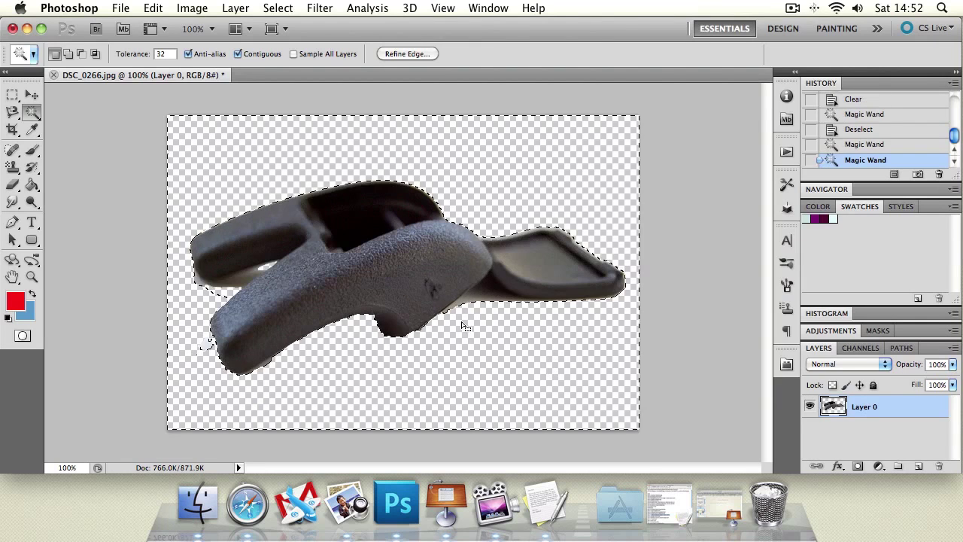
double_click(167, 54)
type("10")
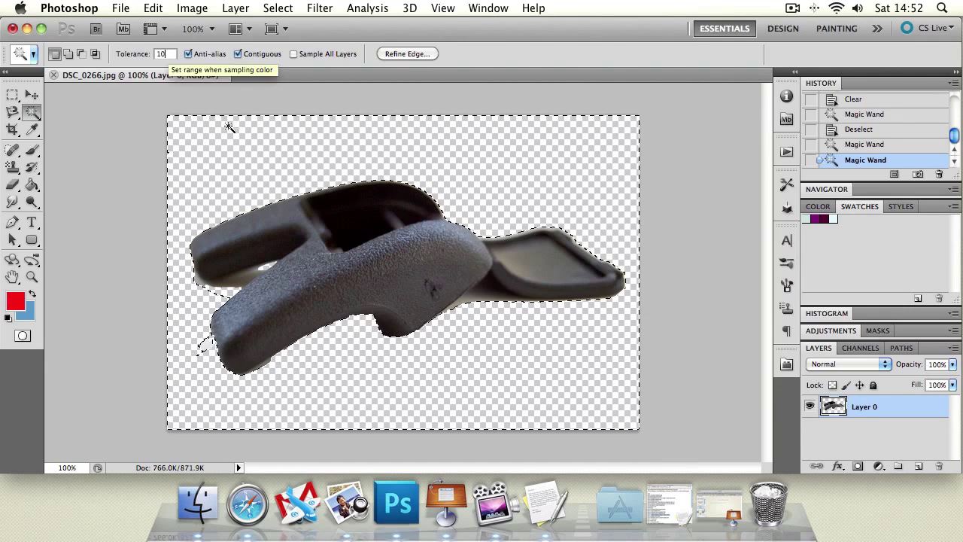
left_click(408, 209)
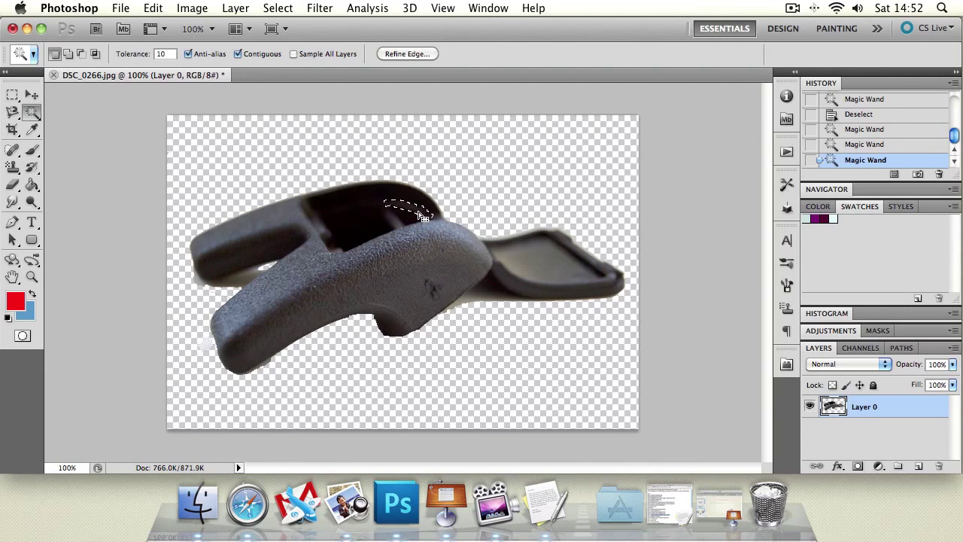
- Delete the remaining shadow between the front arm and the lid through repeated low-tolerance Magic Wand selections
left_click(482, 295)
key("Delete")
left_click(476, 307)
left_click(480, 302)
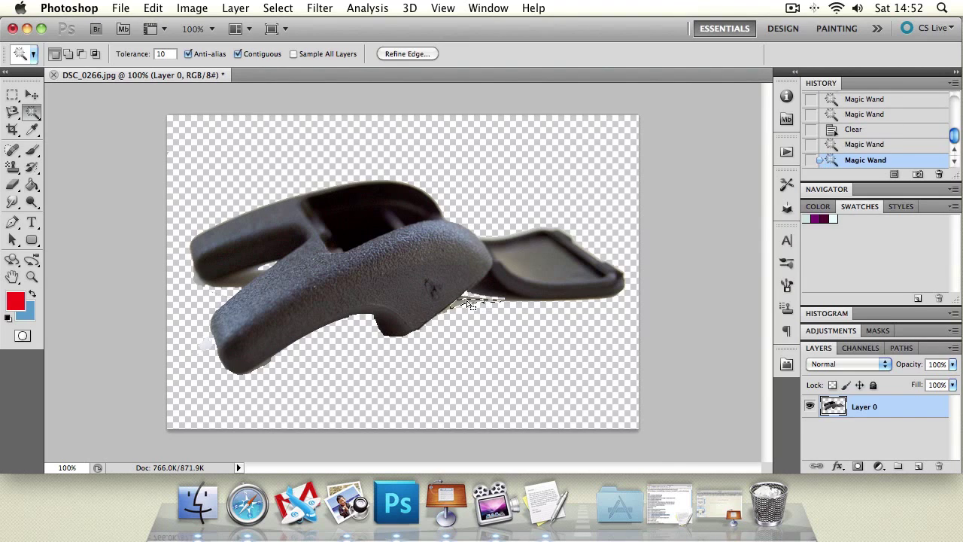
key("Delete")
left_click(484, 300)
key("Delete")
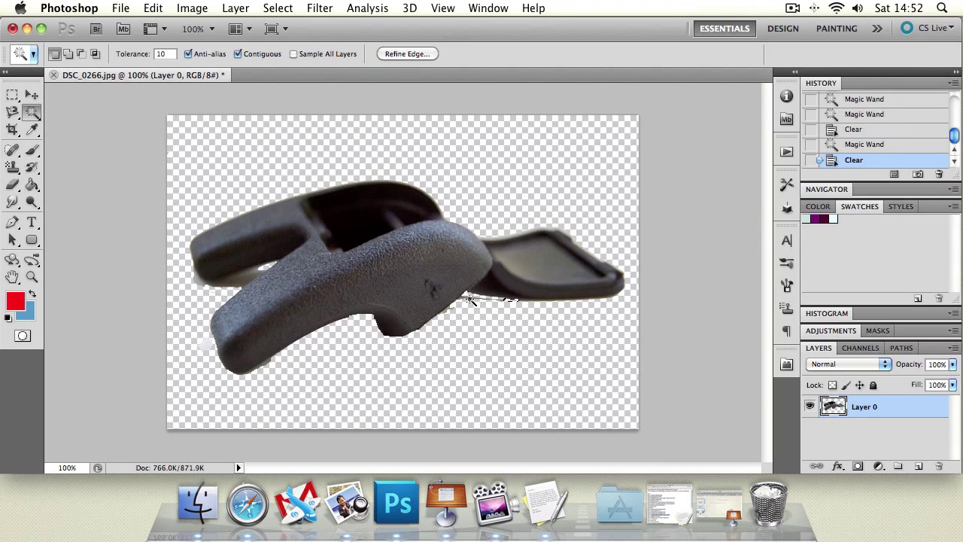
left_click(468, 299)
key("Delete")
key("super+d")
left_click(468, 300)
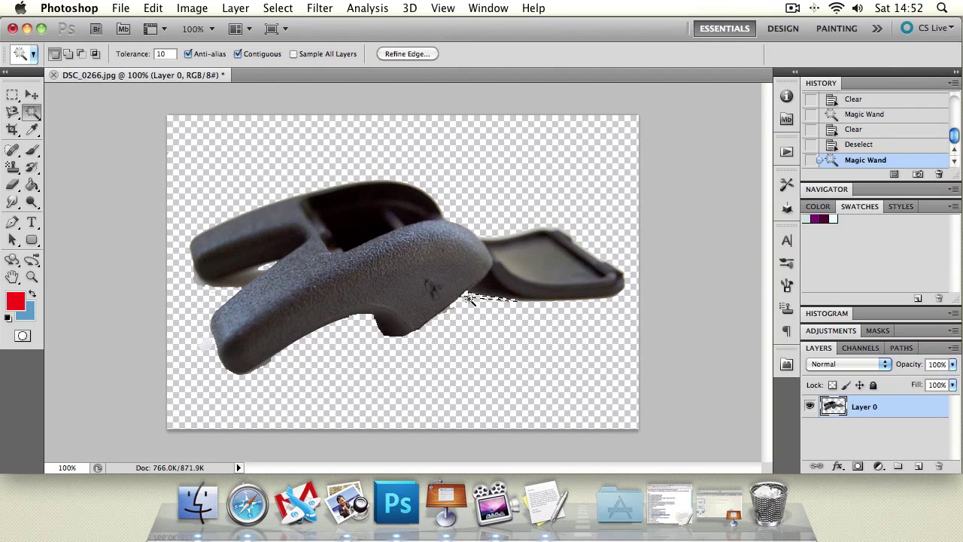
key("Delete")
key("super+d")
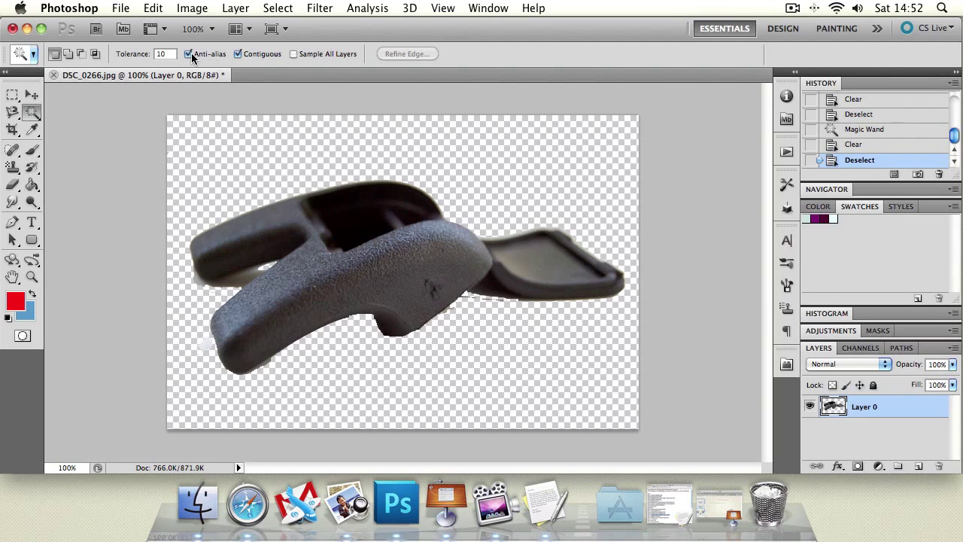
- Turn off anti-aliasing for the Magic Wand and delete the remaining shadow fringe between the two arms
left_click(246, 280)
key("Delete")
key("super+d")
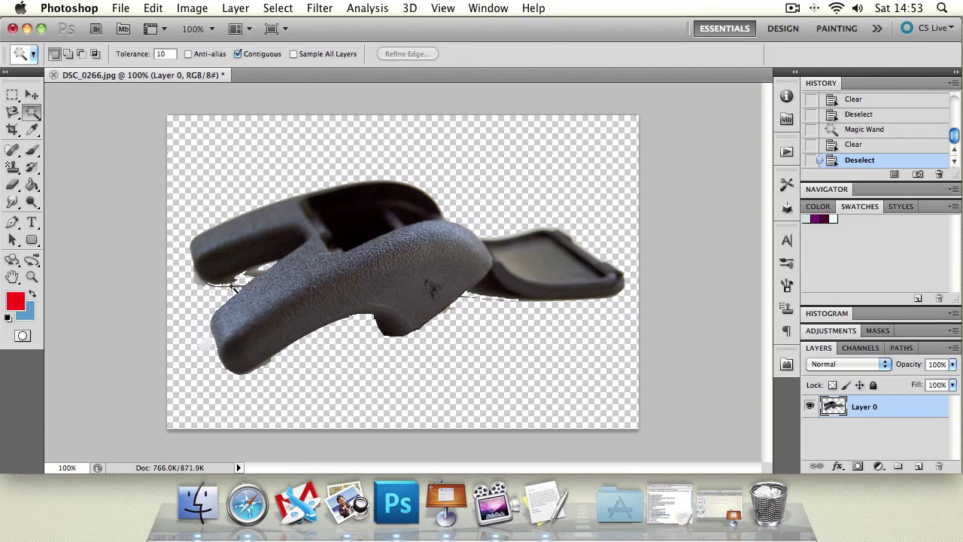
- Inspect the edges around the two arms, and undo all deletions made with the Magic Wand at tolerance 10
left_click(31, 276)
left_click(244, 292)
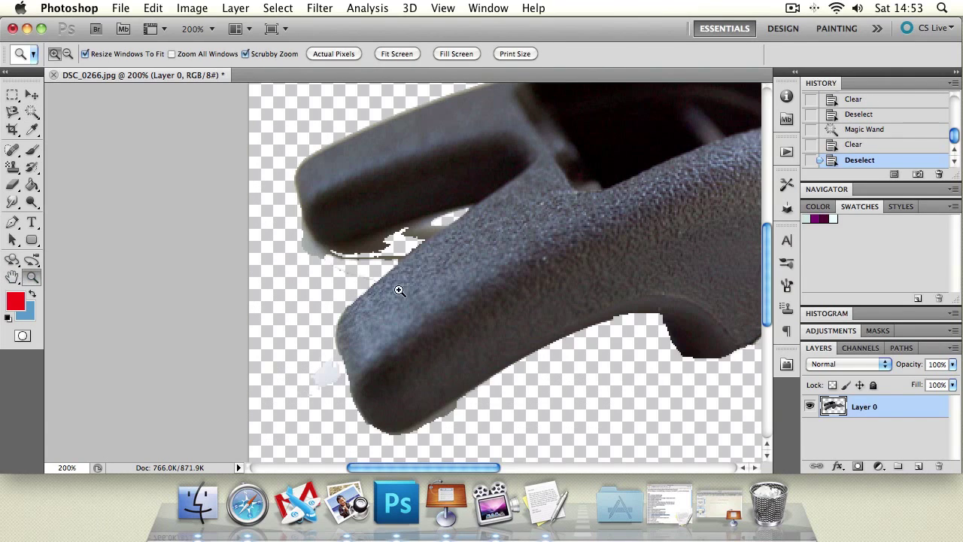
left_click(407, 248, "alt")
left_click(354, 276, "alt")
left_click(365, 286)
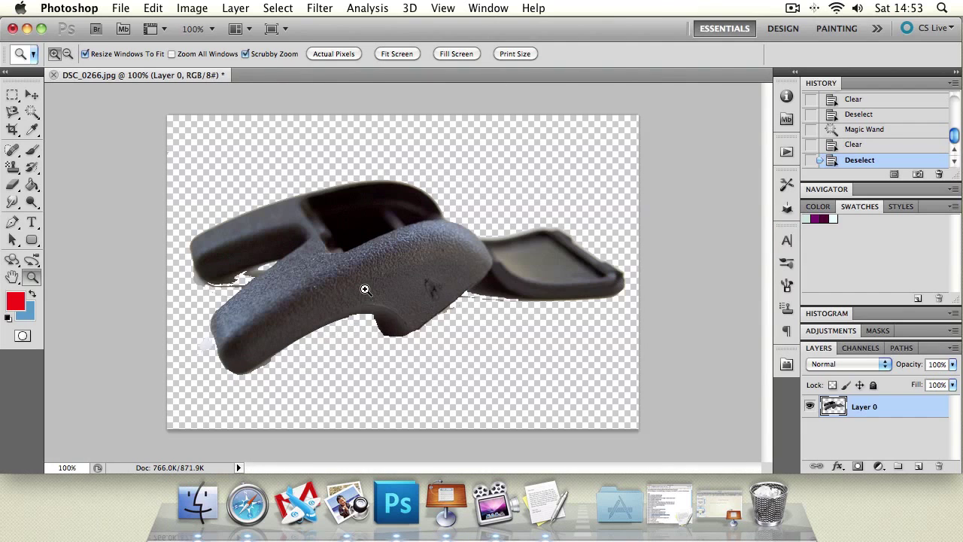
key("super+z")
key("super+alt+z")
key("super+alt+z")
key("super+alt+z")
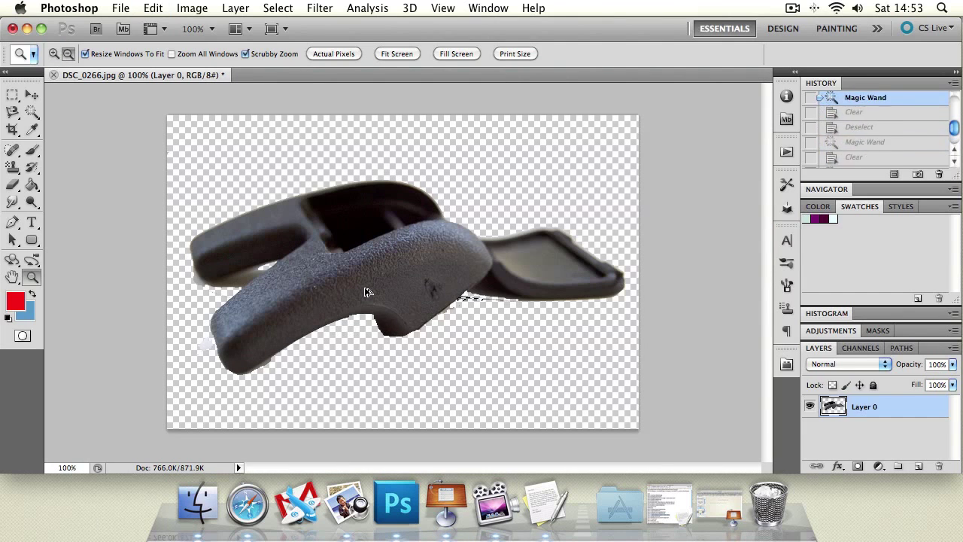
key("super+alt+z")
key("super+alt+z")
key("super+alt+z")
key("super+alt+z")
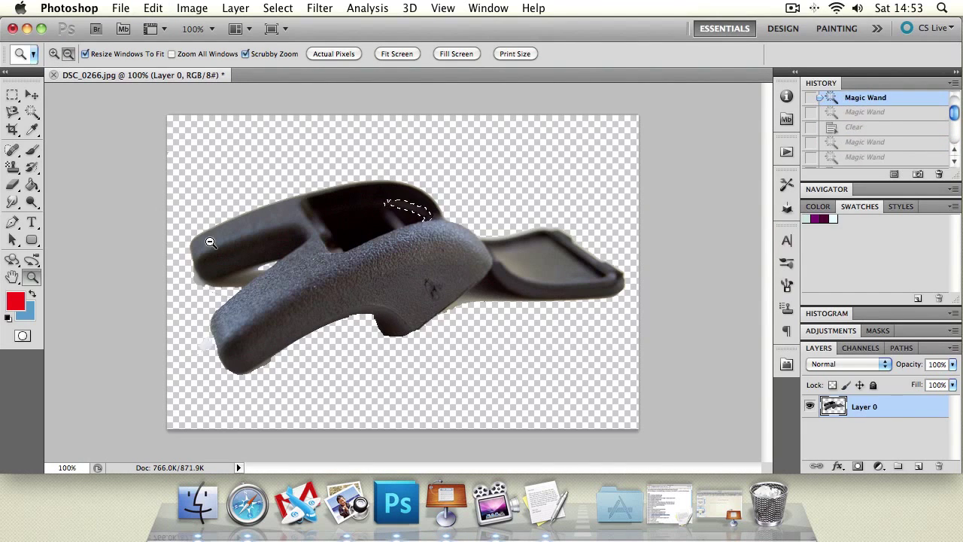
- Try a Magnetic Lasso outline at the lower edge of the front arm, and revert the photo to its original opened state
left_click(12, 111)
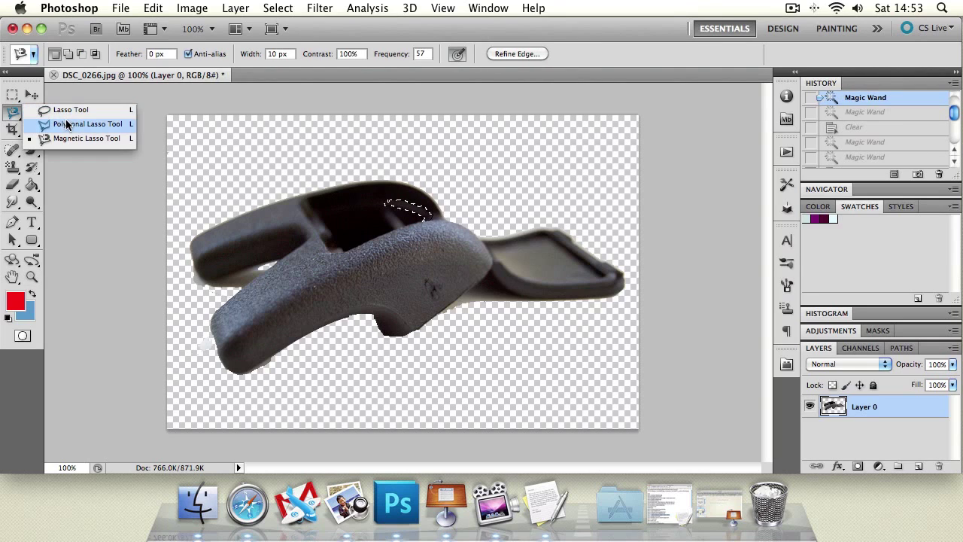
left_click(12, 112)
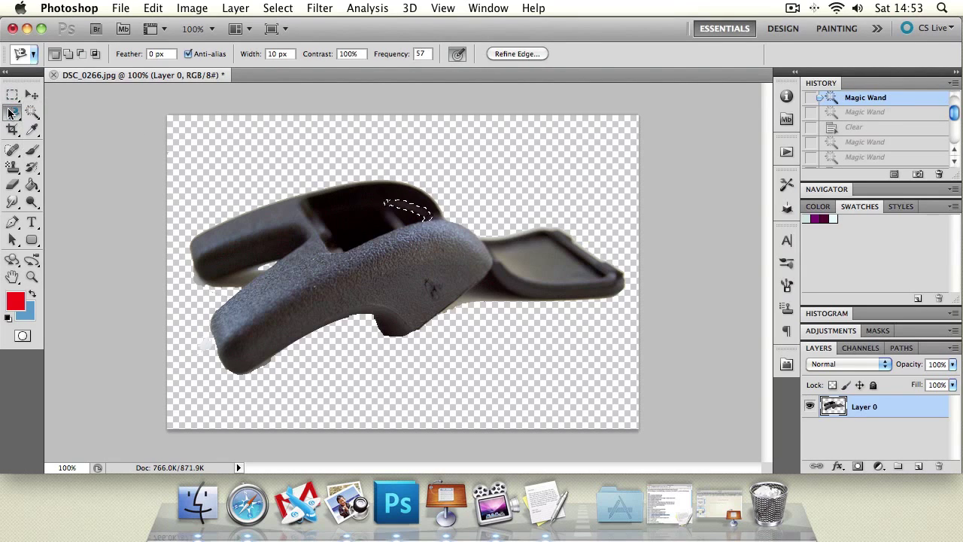
left_click(454, 308)
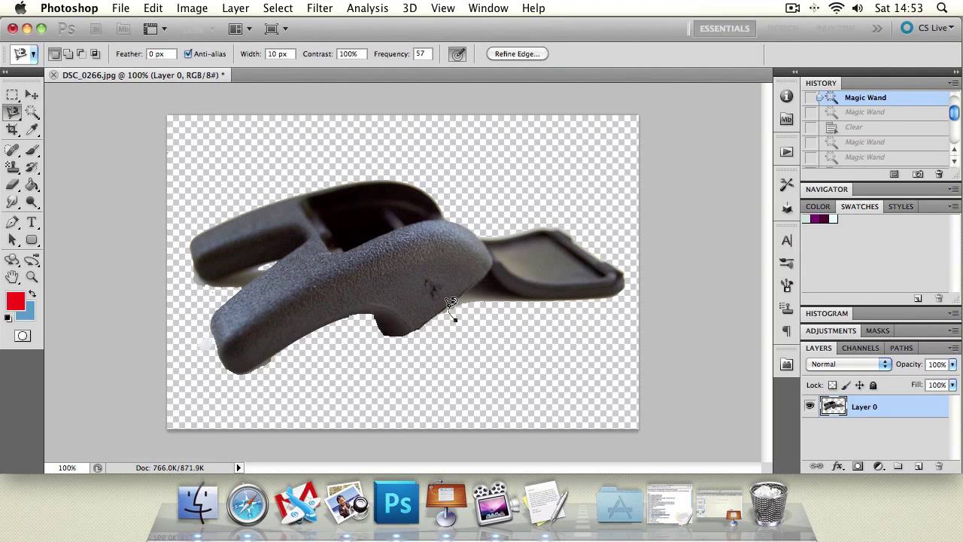
left_click(451, 310)
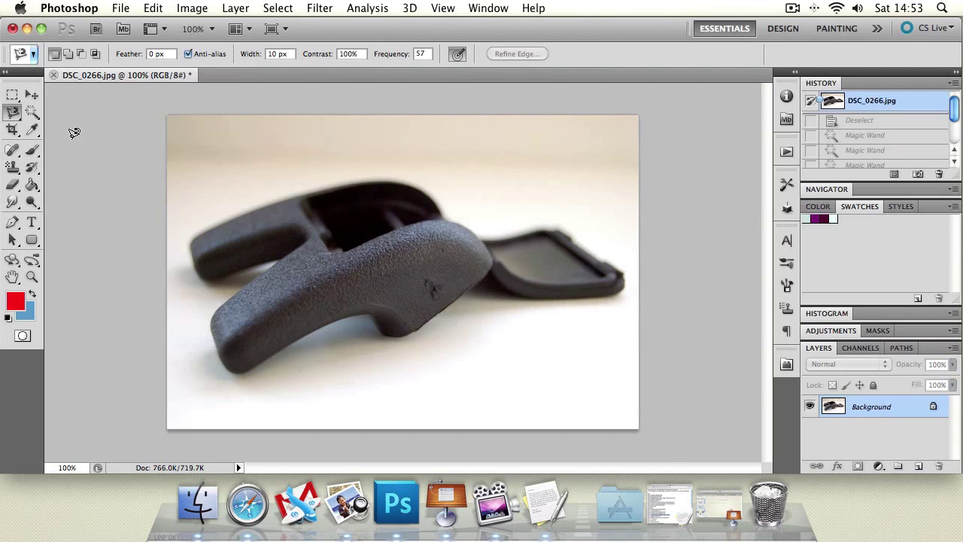
- Select the backdrop above the part by adding contiguous Magic Wand samples at tolerance 10, and clear the selection
left_click(33, 113)
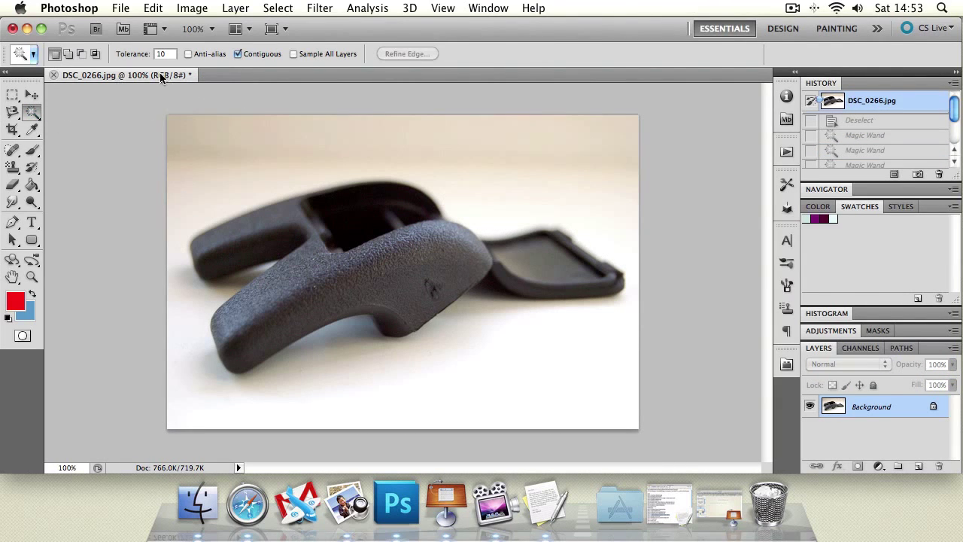
left_click(245, 142)
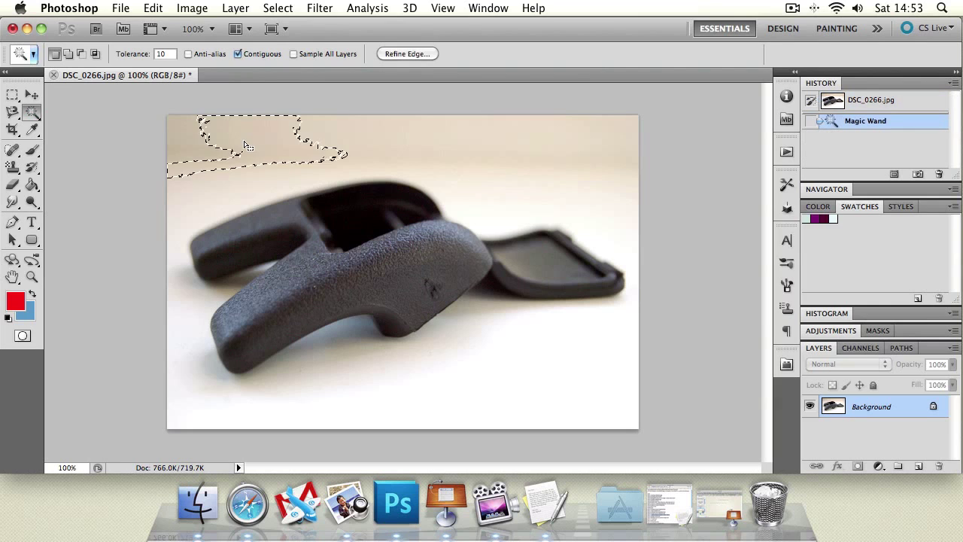
left_click(442, 138, "shift")
left_click(522, 203, "shift")
left_click(338, 152, "shift")
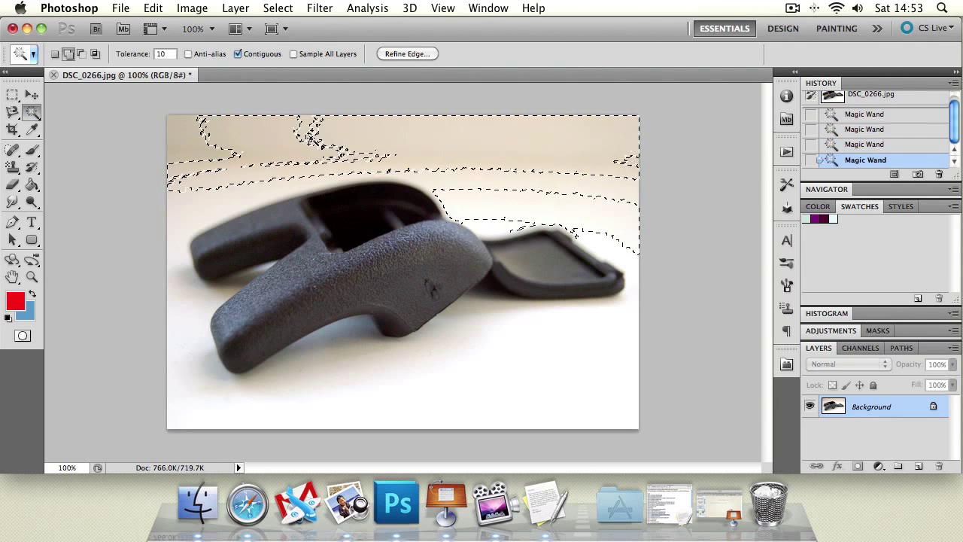
key("super+d")
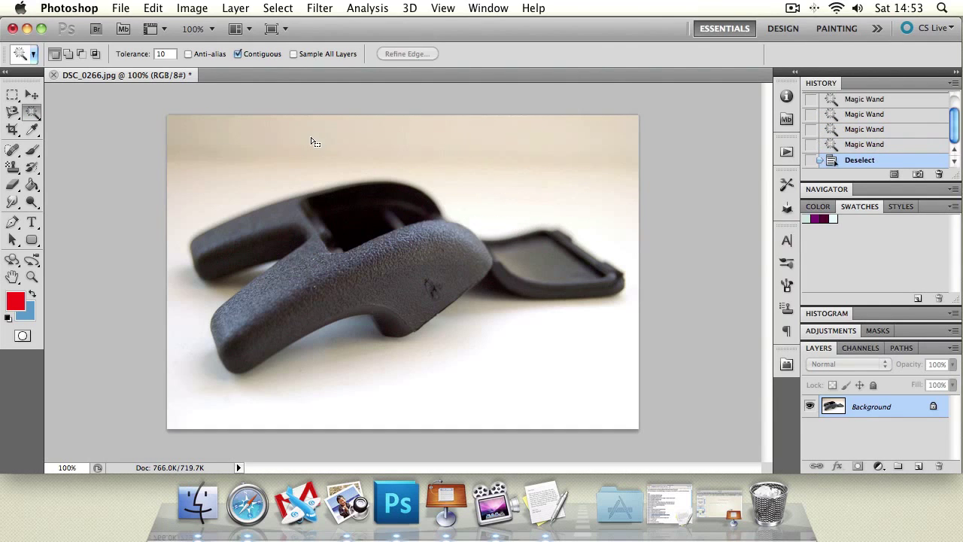
- Turn off Contiguous for the Magic Wand and sample the front arm, rear arm, backdrop and dark cavity in turn
left_click(237, 53)
left_click(406, 270)
left_click(257, 208)
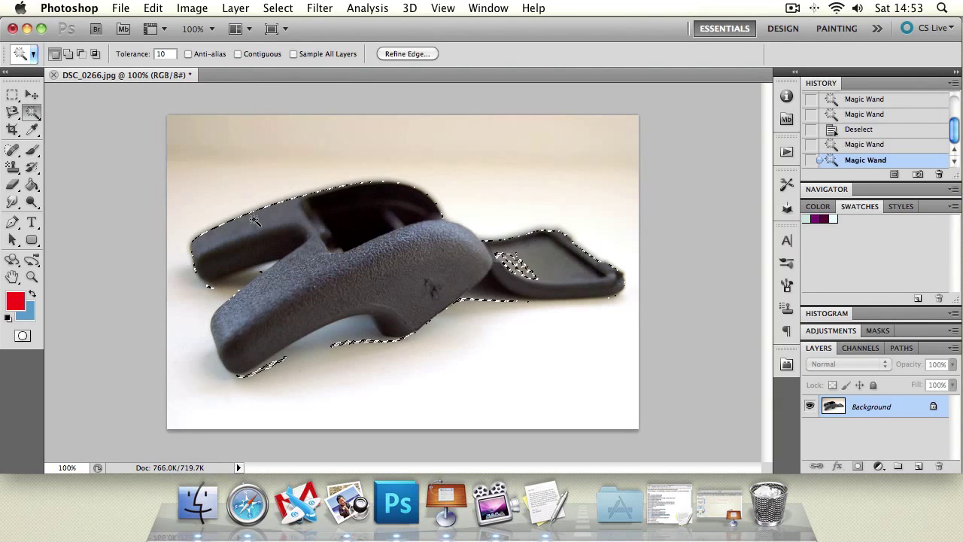
left_click(262, 158)
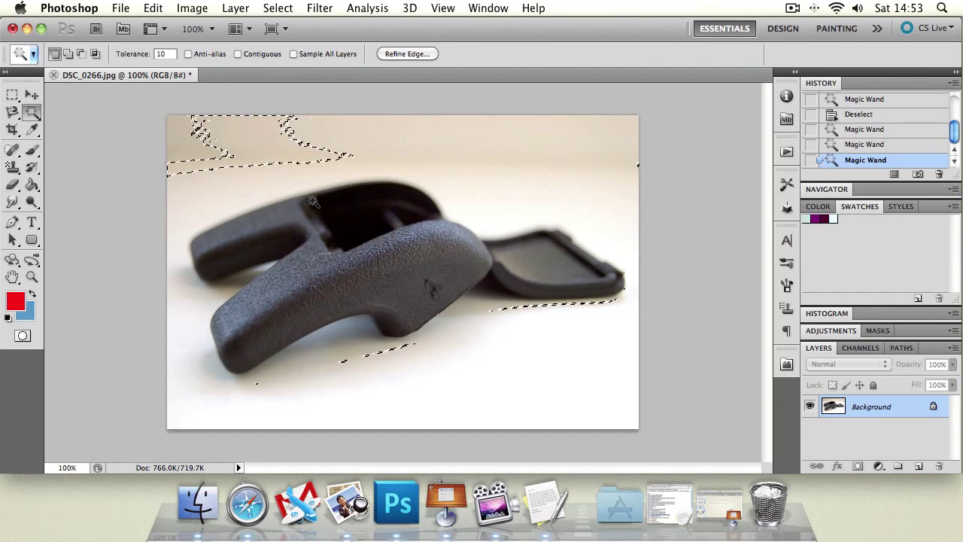
left_click(365, 213)
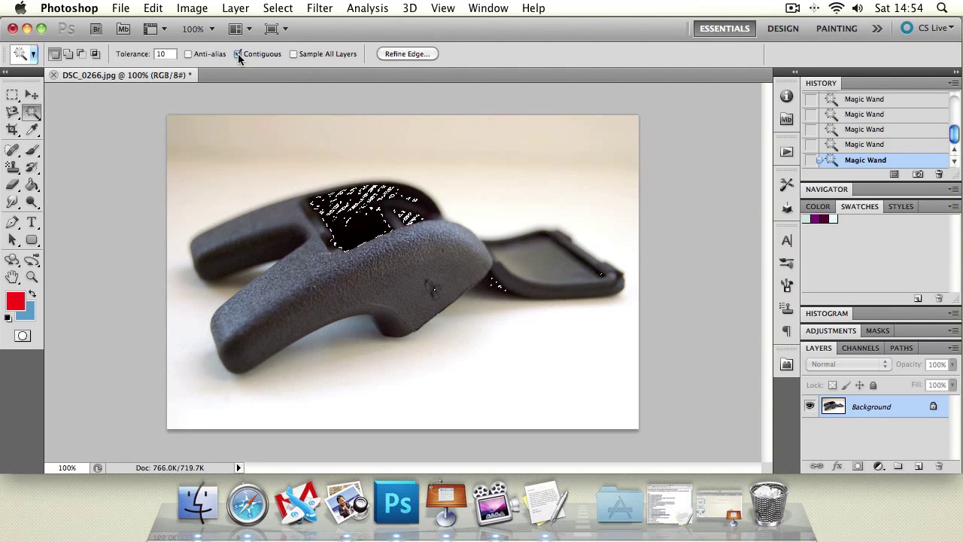
- With Contiguous on, sample the dark cavity with anti-aliasing off and on, leaving anti-aliasing enabled and the selection cleared
left_click(188, 53)
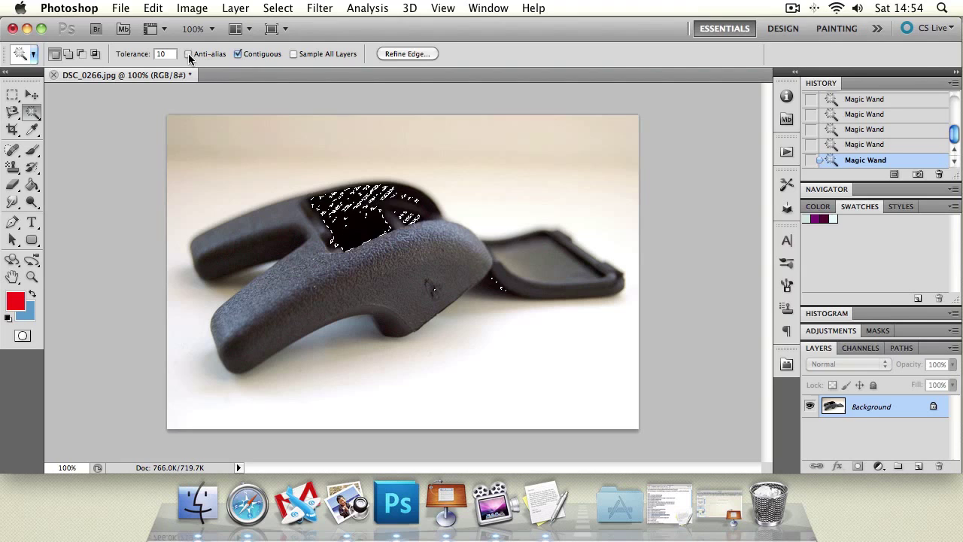
left_click(342, 220)
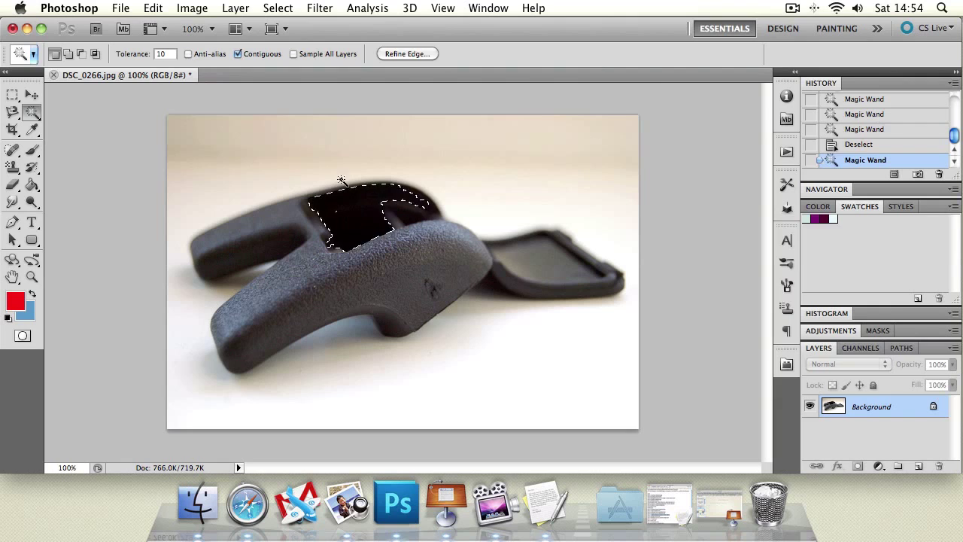
left_click(360, 204)
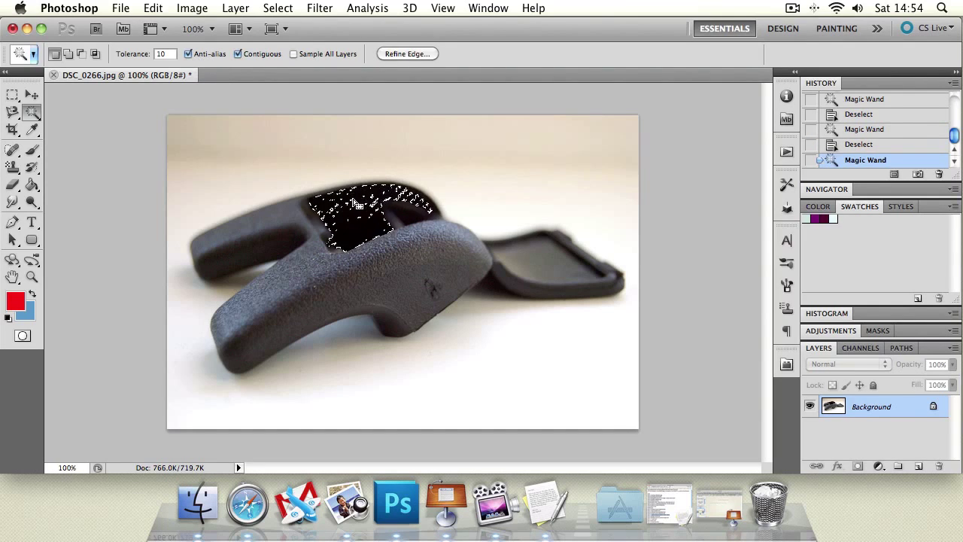
key("super+d")
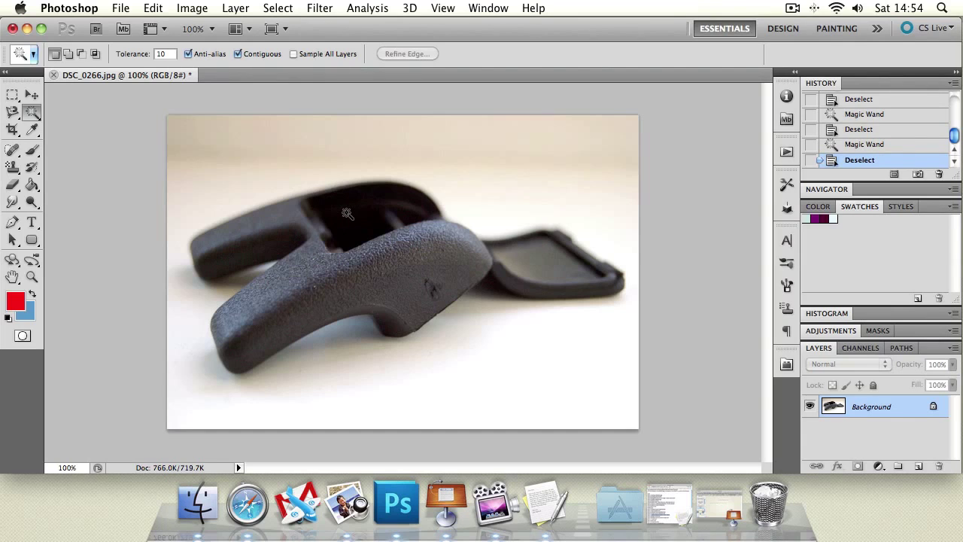